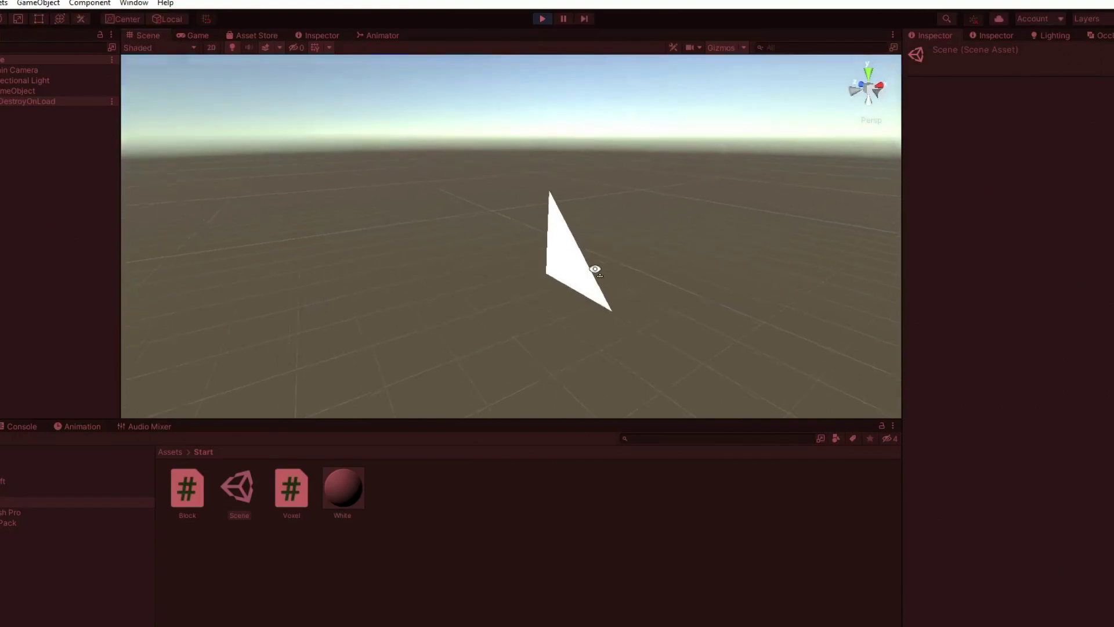
Step: Orbit the Scene view around the white triangle and up toward the cube
{"action": "mouse_move", "coordinate": [368, 275]}
{"action": "right_mouse_down"}
{"action": "mouse_move", "coordinate": [795, 235]}
{"action": "mouse_move", "coordinate": [717, 306]}
{"action": "mouse_move", "coordinate": [709, 273]}
{"action": "right_mouse_up"}
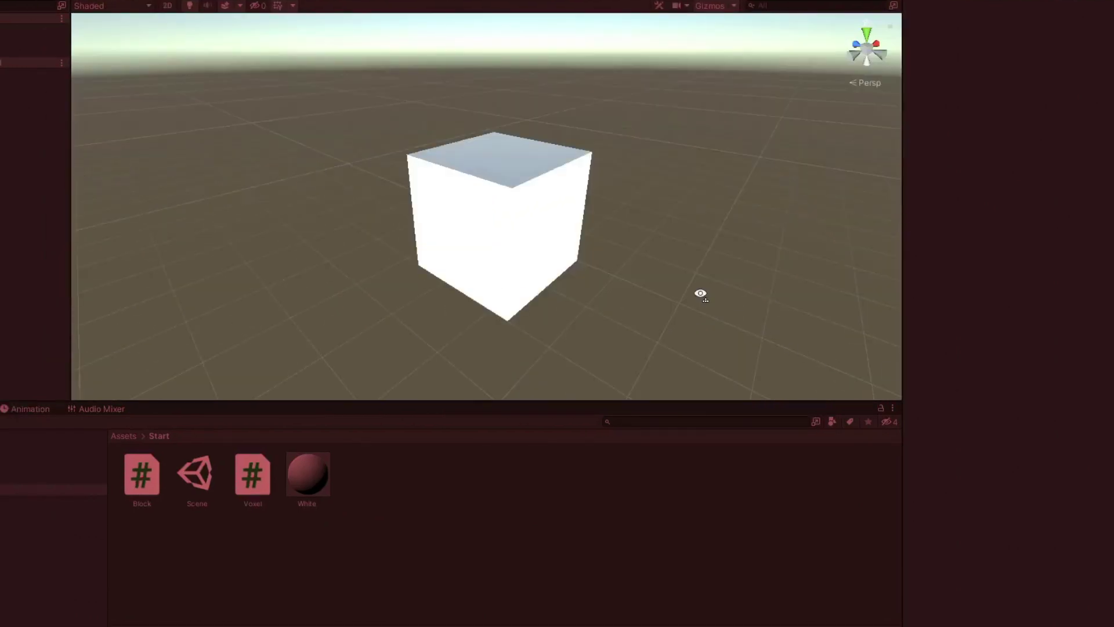
{"action": "mouse_move", "coordinate": [615, 303]}
{"action": "right_mouse_down"}
{"action": "mouse_move", "coordinate": [343, 309]}
{"action": "mouse_move", "coordinate": [129, 234]}
{"action": "mouse_move", "coordinate": [21, 142]}
{"action": "mouse_move", "coordinate": [336, 229]}
{"action": "mouse_move", "coordinate": [865, 259]}
{"action": "mouse_move", "coordinate": [598, 275]}
{"action": "mouse_move", "coordinate": [461, 325]}
{"action": "mouse_move", "coordinate": [598, 377]}
{"action": "mouse_move", "coordinate": [619, 348]}
{"action": "right_mouse_up"}
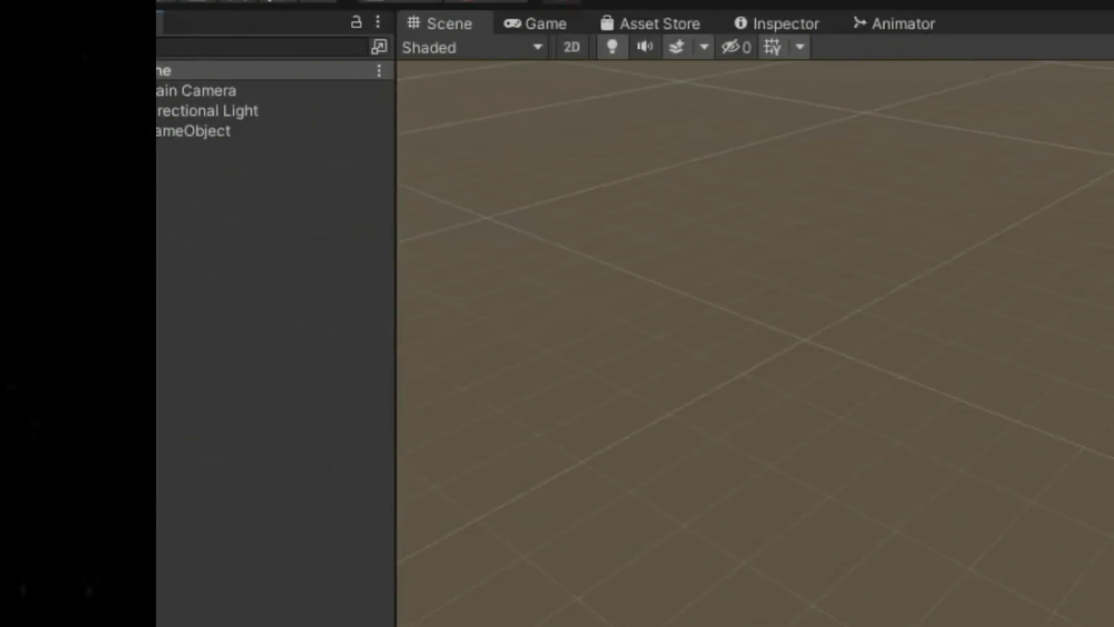
Step: Add a 3D Cube from the Hierarchy menu and orbit the view around it
{"action": "right_click", "coordinate": [191, 243]}
{"action": "mouse_move", "coordinate": [315, 365]}
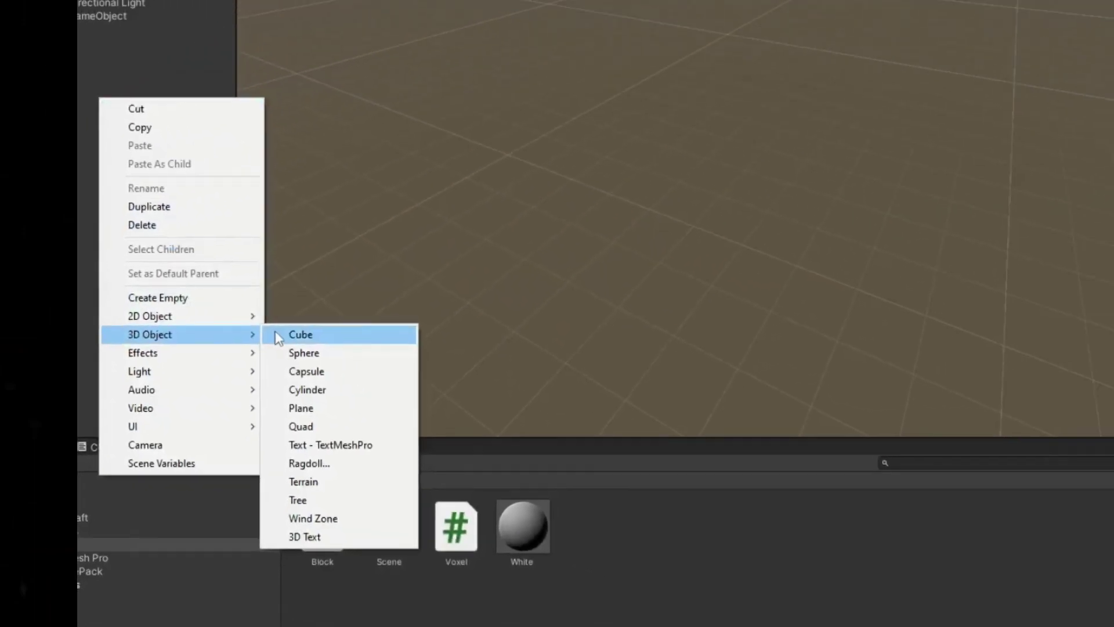
{"action": "left_click", "coordinate": [296, 334]}
{"action": "scroll", "coordinate": [673, 309], "scroll_direction": "down", "scroll_amount": 5}
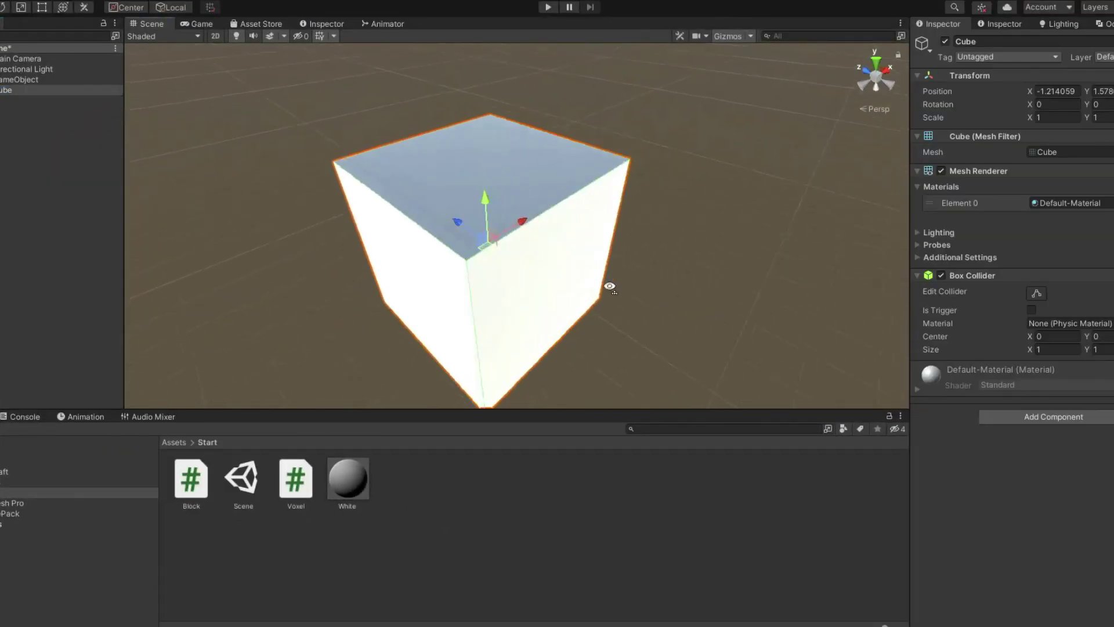
{"action": "left_click_drag", "start_coordinate": [606, 282], "coordinate": [540, 236], "text": "alt"}
{"action": "left_click_drag", "start_coordinate": [607, 236], "coordinate": [841, 233], "text": "alt"}
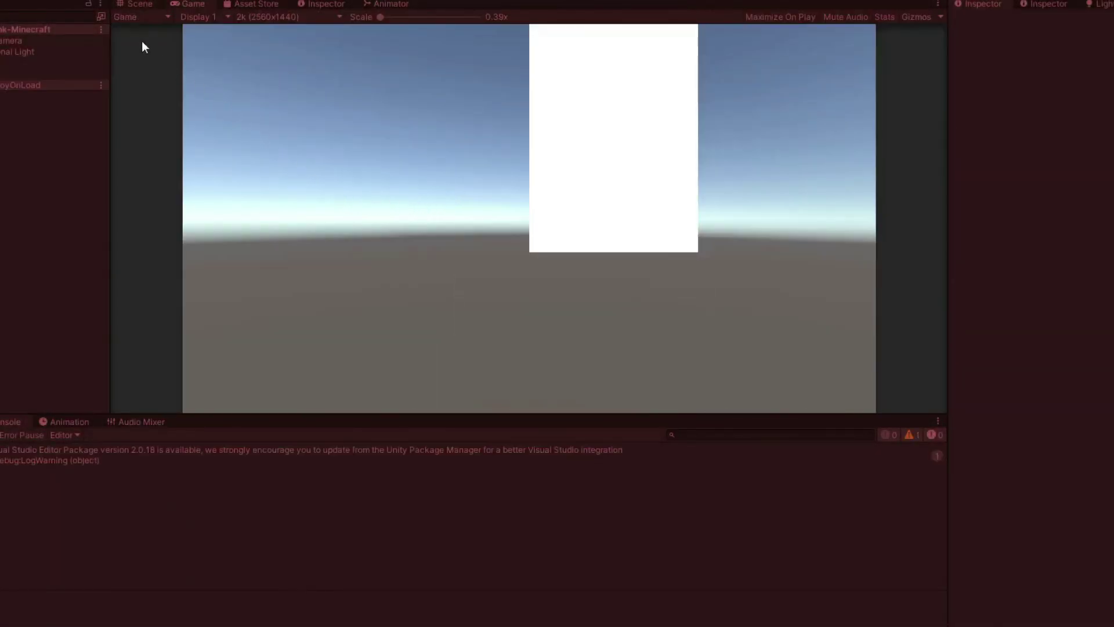
Step: Orbit the white block pillar in the Scene view, then enter Play mode
{"action": "left_click", "coordinate": [139, 5]}
{"action": "mouse_move", "coordinate": [520, 326]}
{"action": "left_mouse_down", "text": "alt"}
{"action": "mouse_move", "coordinate": [508, 274]}
{"action": "mouse_move", "coordinate": [817, 275]}
{"action": "mouse_move", "coordinate": [813, 349]}
{"action": "left_mouse_up", "text": "alt"}
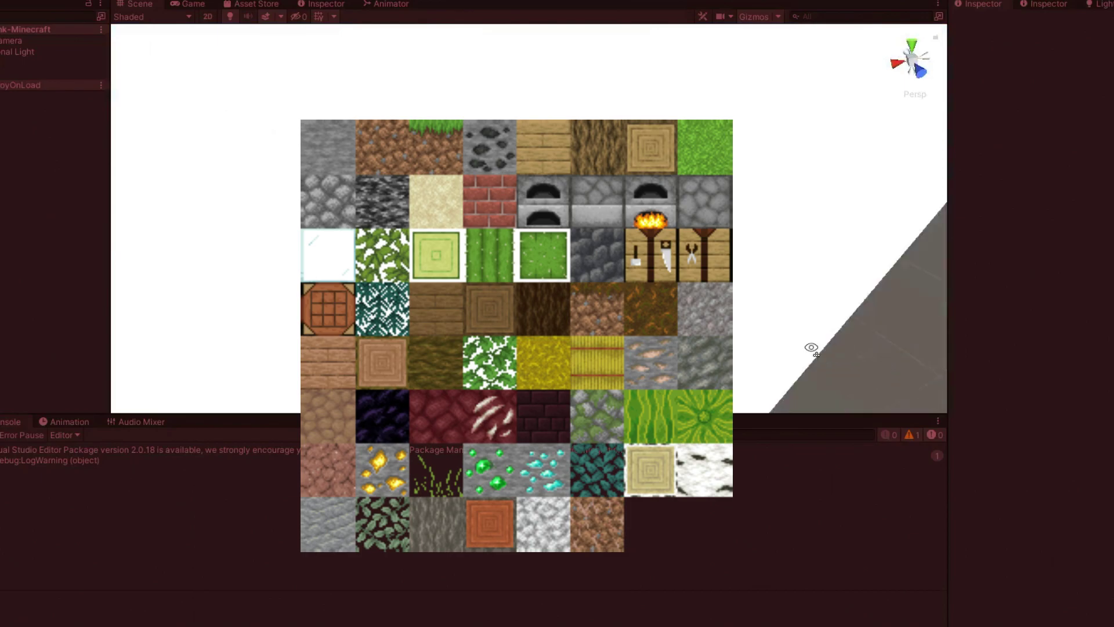
{"action": "mouse_move", "coordinate": [811, 348]}
{"action": "left_mouse_down", "text": "alt"}
{"action": "mouse_move", "coordinate": [423, 110]}
{"action": "mouse_move", "coordinate": [589, 233]}
{"action": "left_mouse_up", "text": "alt"}
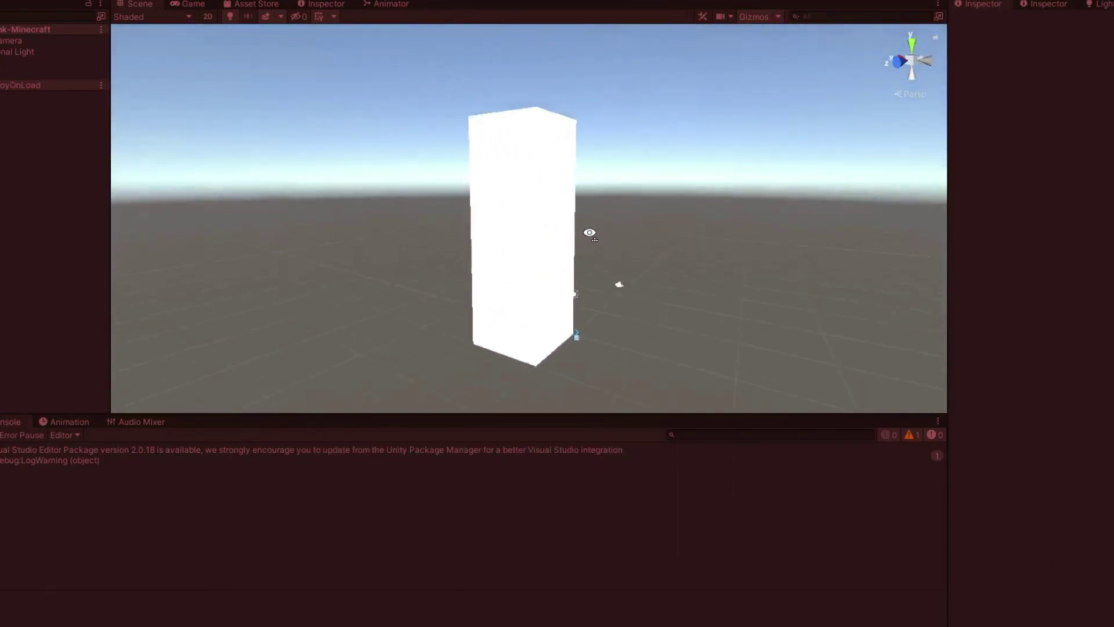
{"action": "key", "text": "ctrl+p"}
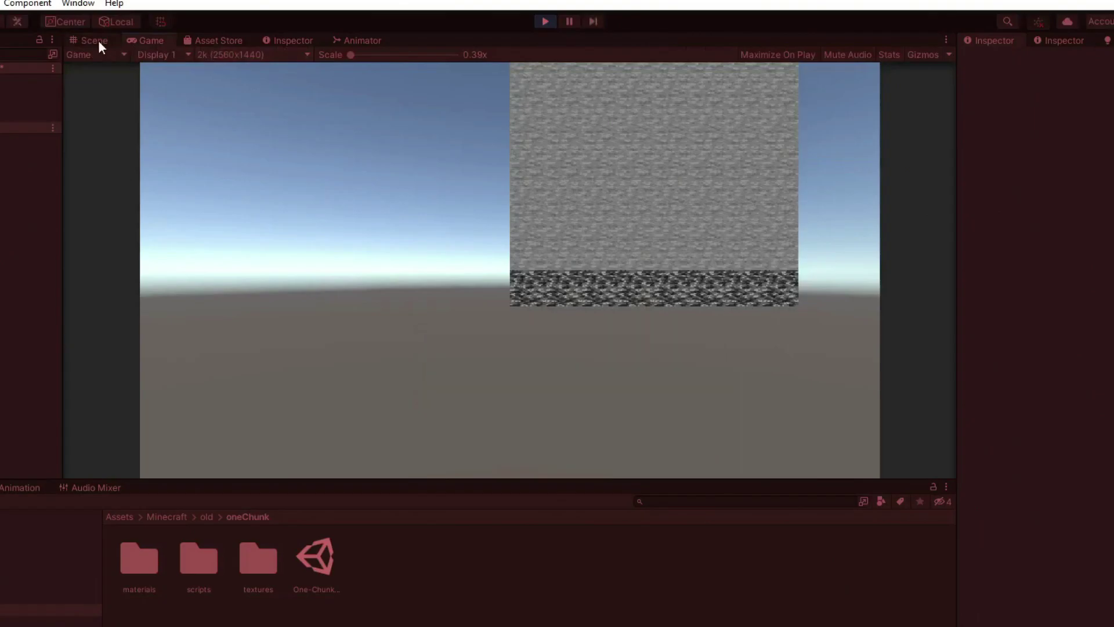
Step: Inspect the grass, dirt and stone textures of the pillar up close in the Scene view
{"action": "left_click", "coordinate": [98, 41]}
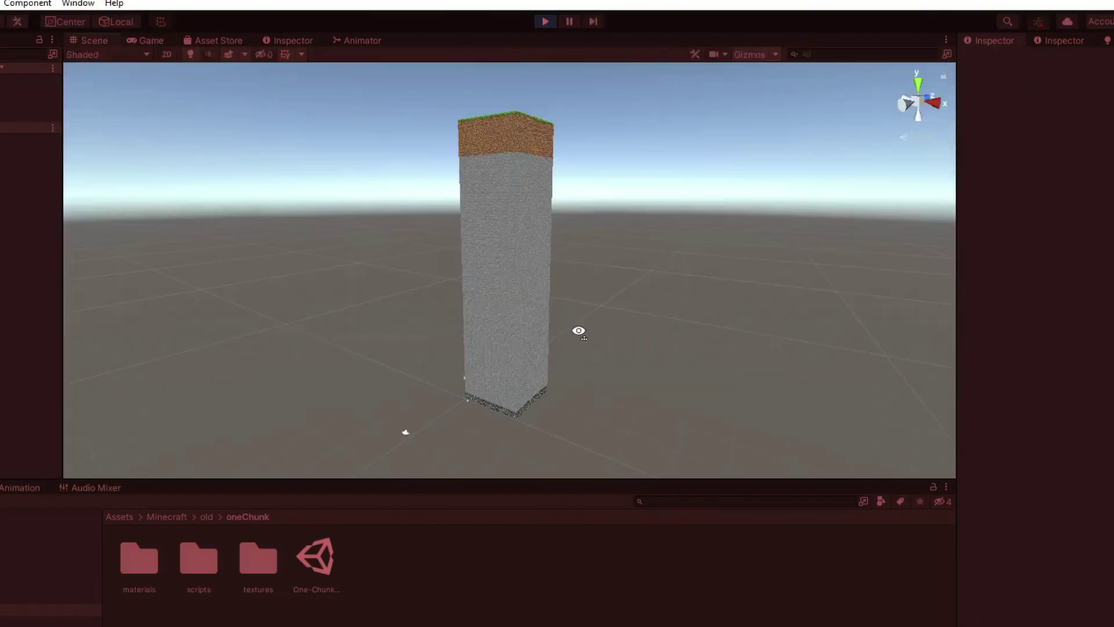
{"action": "left_click_drag", "start_coordinate": [580, 328], "coordinate": [542, 369], "text": "alt"}
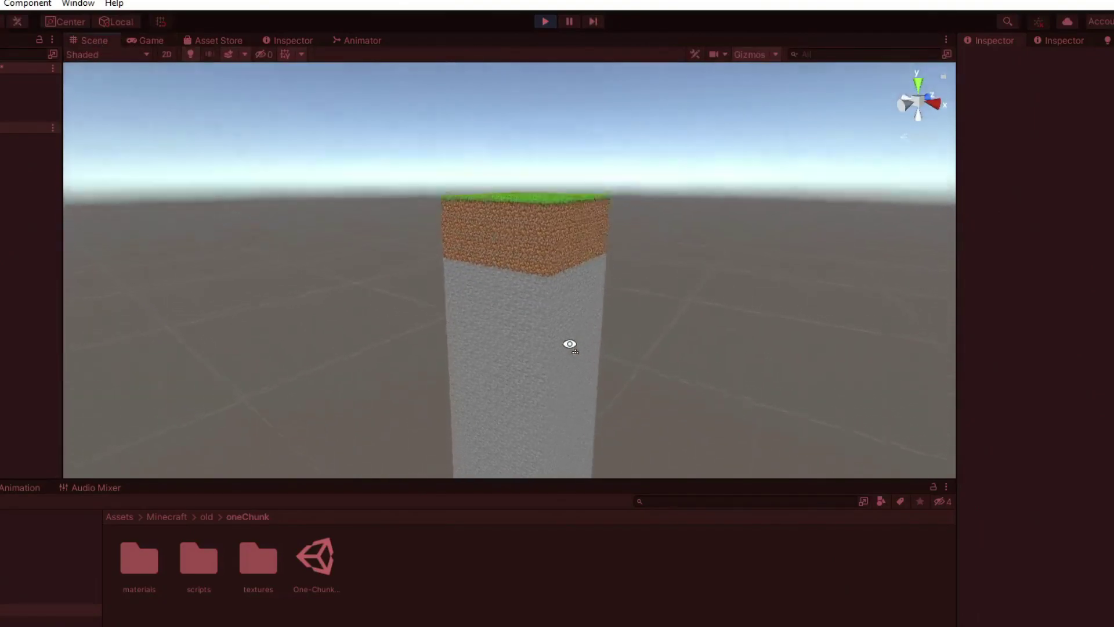
{"action": "scroll", "coordinate": [542, 369], "scroll_direction": "up", "scroll_amount": 5}
{"action": "mouse_move", "coordinate": [274, 356]}
{"action": "left_mouse_down", "text": "alt"}
{"action": "mouse_move", "coordinate": [342, 189]}
{"action": "mouse_move", "coordinate": [523, 199]}
{"action": "mouse_move", "coordinate": [547, 415]}
{"action": "mouse_move", "coordinate": [398, 420]}
{"action": "left_mouse_up", "text": "alt"}
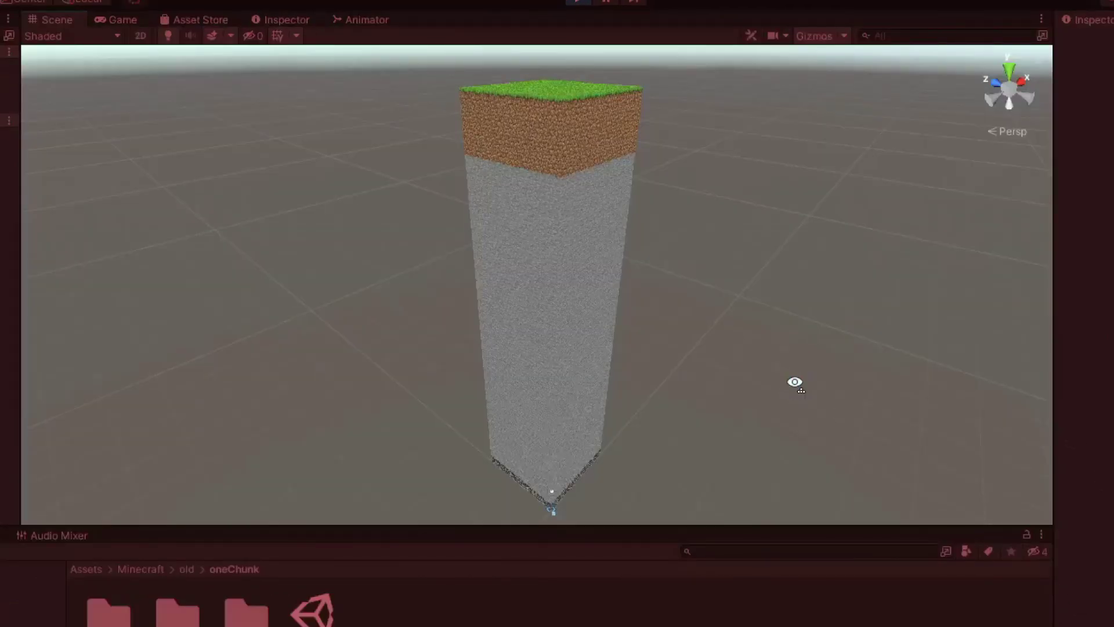
{"action": "right_click_drag", "start_coordinate": [795, 383], "coordinate": [819, 372]}
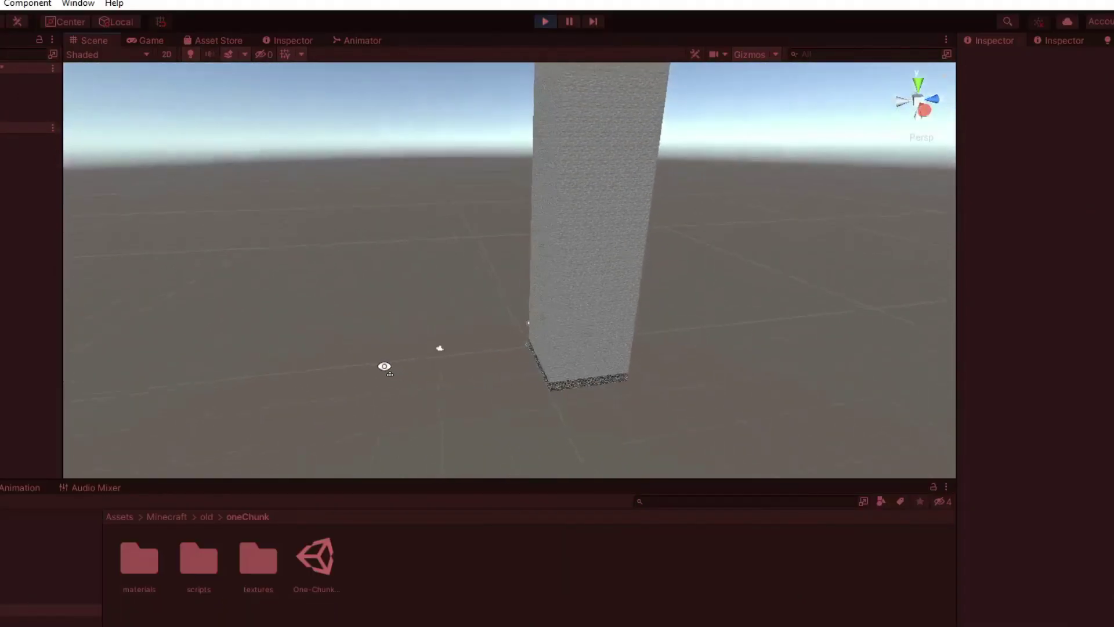
{"action": "mouse_move", "coordinate": [385, 366]}
{"action": "right_mouse_down"}
{"action": "mouse_move", "coordinate": [254, 259]}
{"action": "mouse_move", "coordinate": [278, 246]}
{"action": "mouse_move", "coordinate": [949, 507]}
{"action": "right_mouse_up"}
{"action": "right_click_drag", "start_coordinate": [867, 504], "coordinate": [792, 500]}
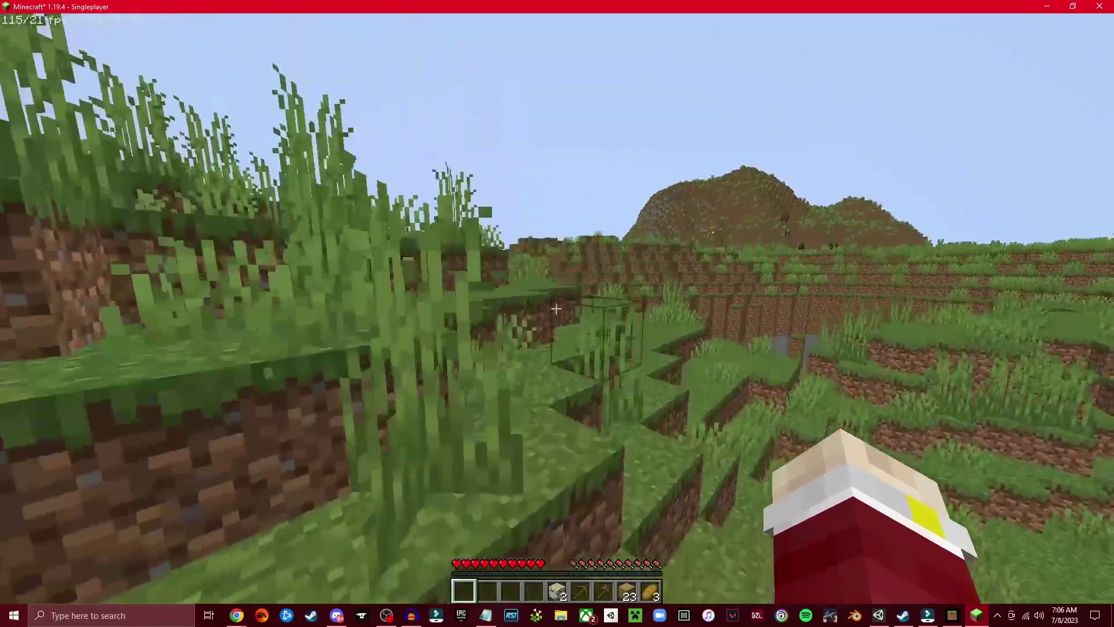
Step: Walk forward with W through Minecraft's tall grass toward the terraced hills
{"action": "key", "text": "w"}
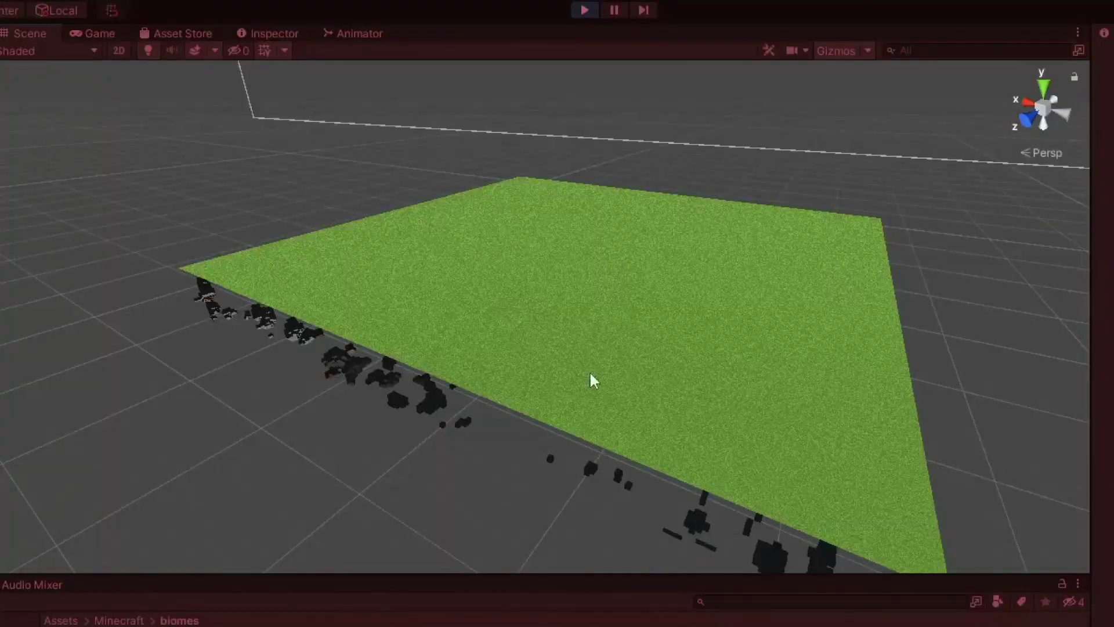
Step: Slide the grass plane left, right and along X to generate new chunks
{"action": "middle_click_drag", "start_coordinate": [383, 310], "coordinate": [431, 306]}
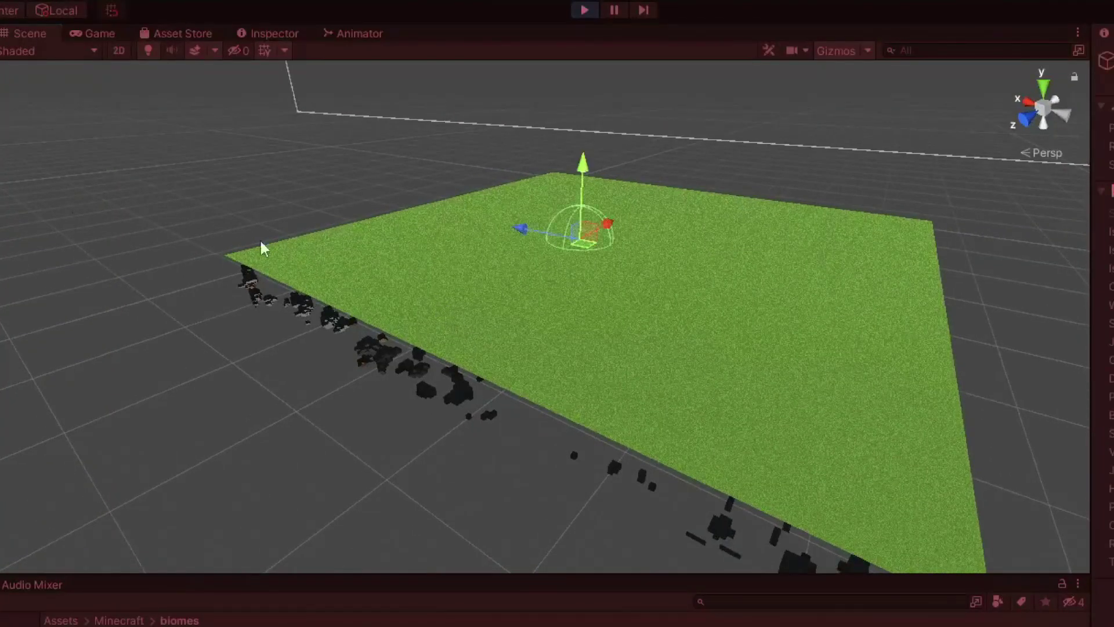
{"action": "left_click_drag", "start_coordinate": [585, 247], "coordinate": [415, 225]}
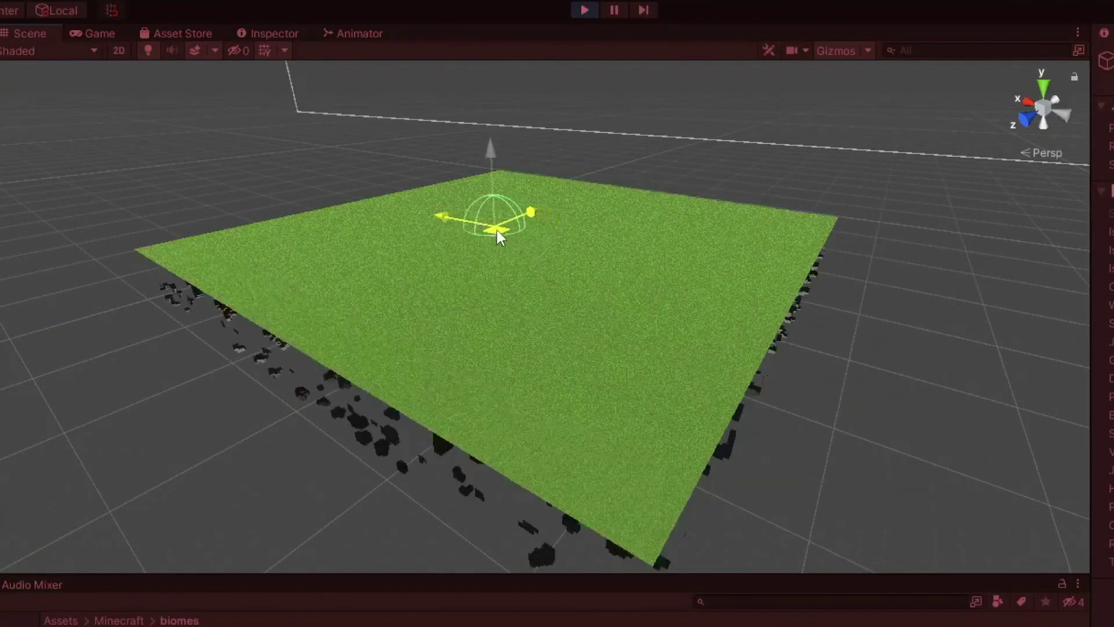
{"action": "left_click_drag", "start_coordinate": [294, 203], "coordinate": [469, 198]}
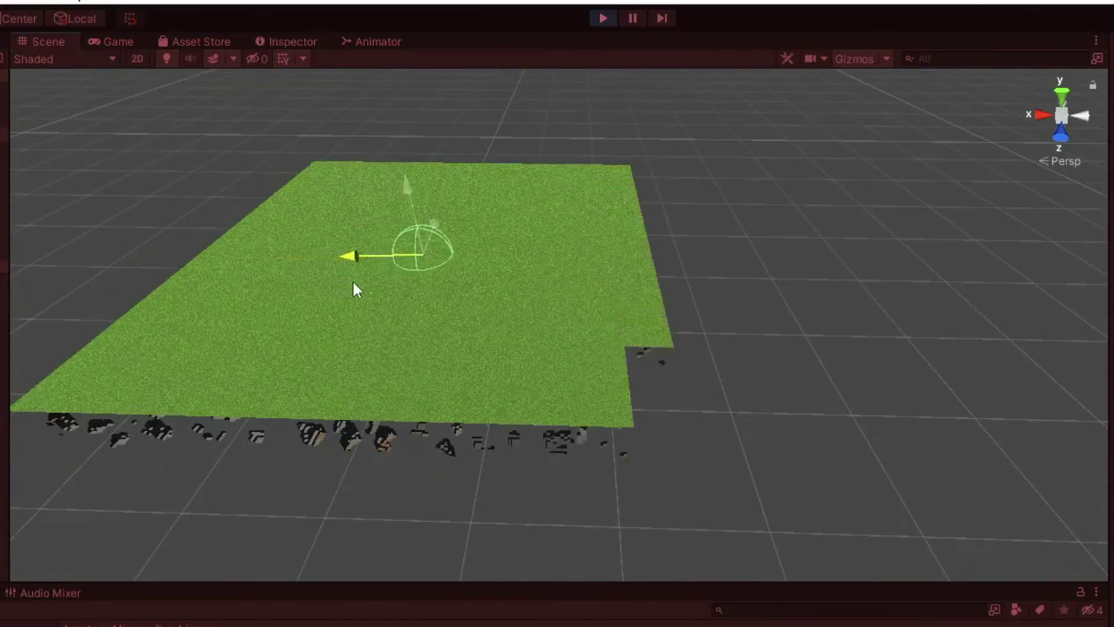
{"action": "left_click_drag", "start_coordinate": [353, 283], "coordinate": [562, 292]}
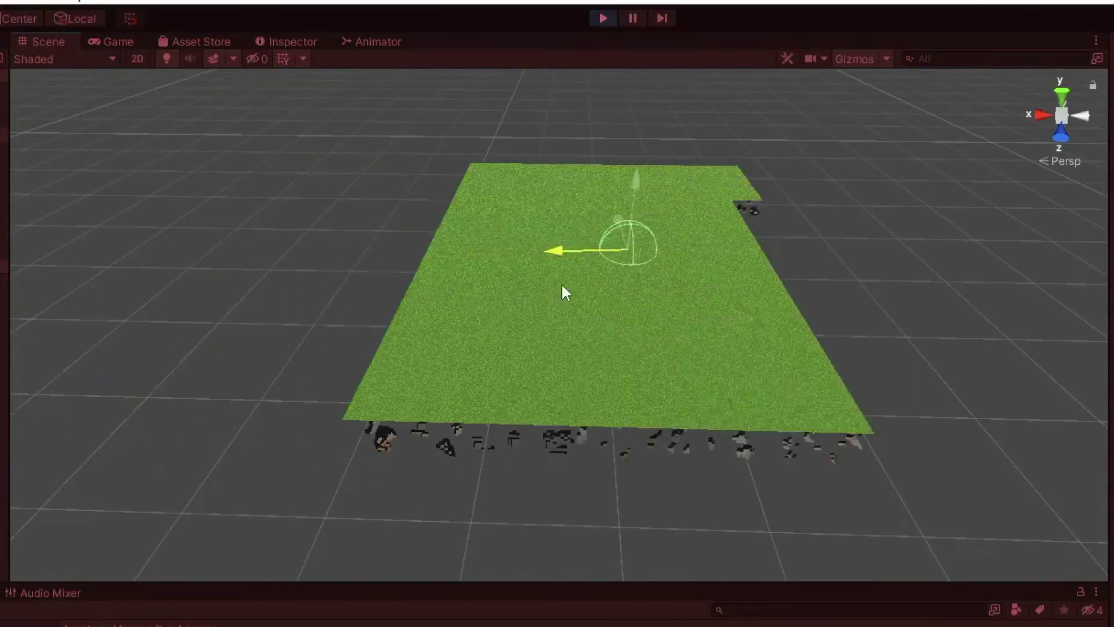
Step: Fly the camera down past the plane through the blocky voxel terrain
{"action": "mouse_move", "coordinate": [612, 288]}
{"action": "right_mouse_down"}
{"action": "mouse_move", "coordinate": [754, 436]}
{"action": "mouse_move", "coordinate": [784, 435]}
{"action": "mouse_move", "coordinate": [721, 528]}
{"action": "right_mouse_up"}
{"action": "key", "text": "w"}
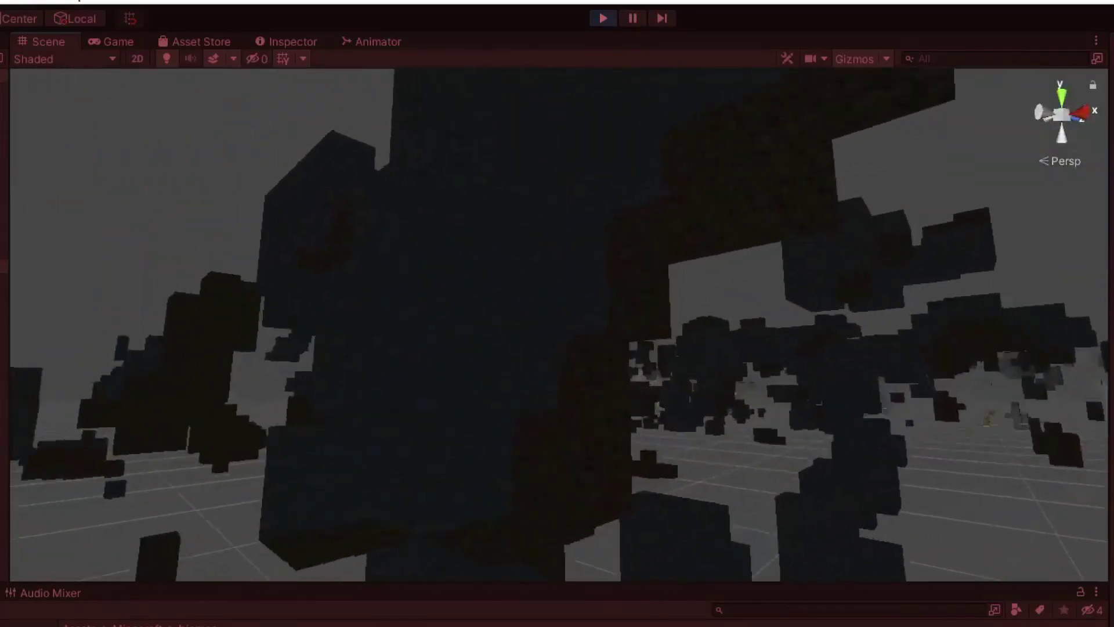
{"action": "mouse_move", "coordinate": [141, 340]}
{"action": "right_mouse_down"}
{"action": "mouse_move", "coordinate": [174, 418]}
{"action": "mouse_move", "coordinate": [214, 460]}
{"action": "right_mouse_up"}
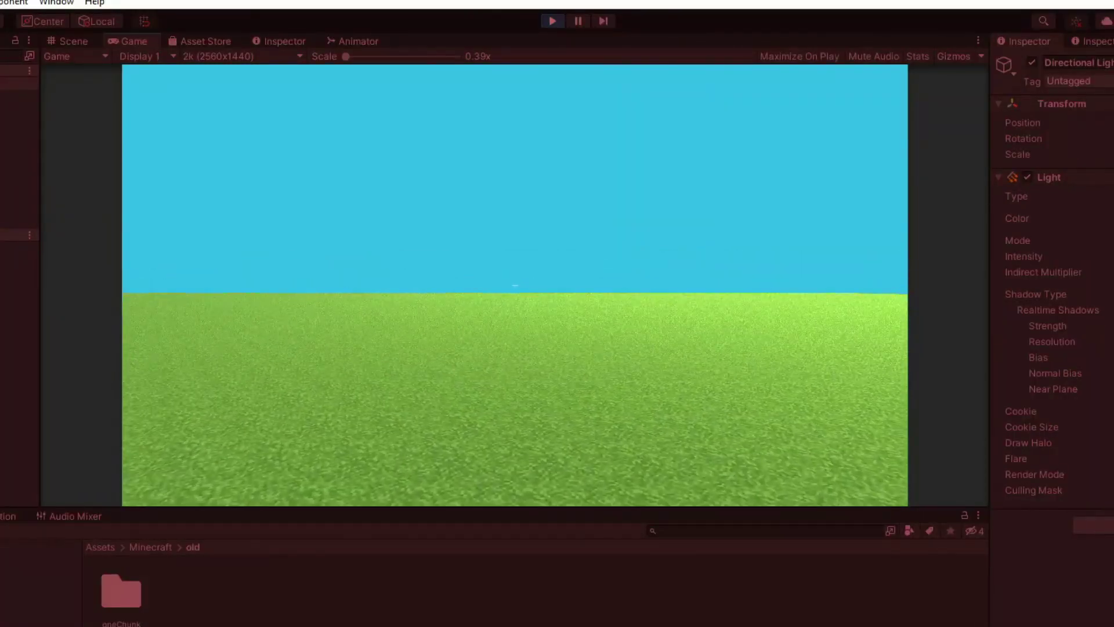
Step: Show the F3 debug overlay and walk across the grass toward the generated tree
{"action": "key", "text": "F3"}
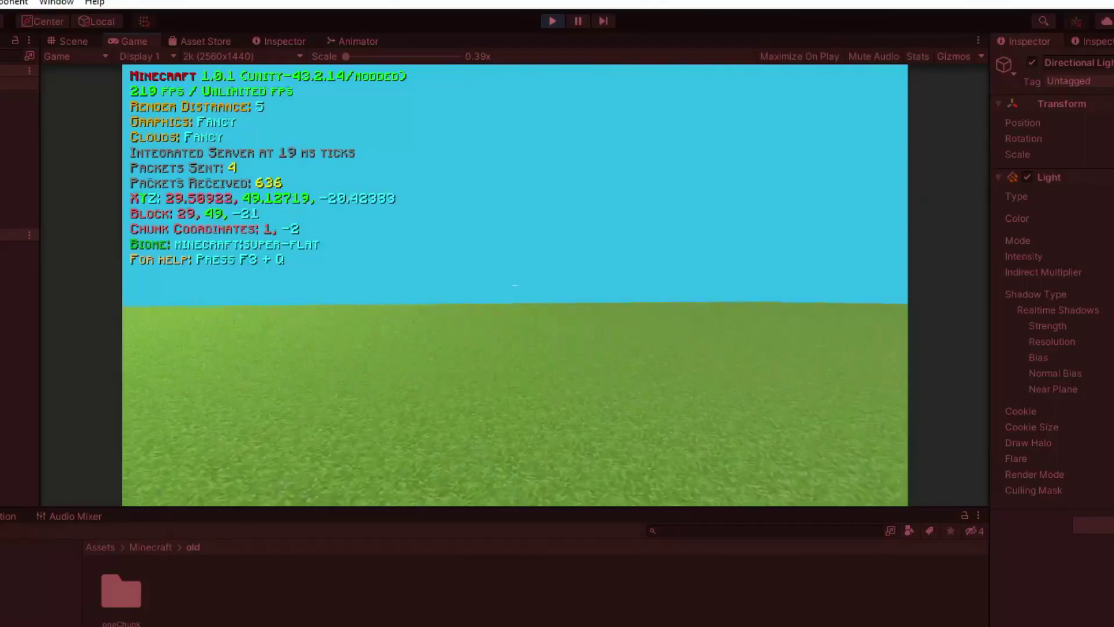
{"action": "key", "text": "w"}
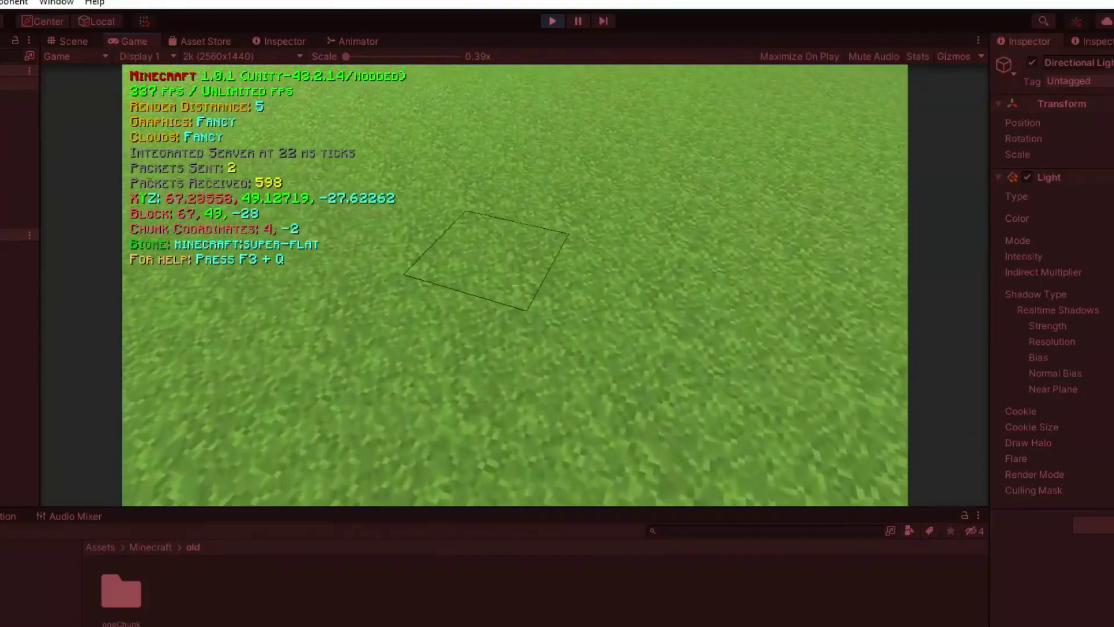
{"action": "key", "text": "w"}
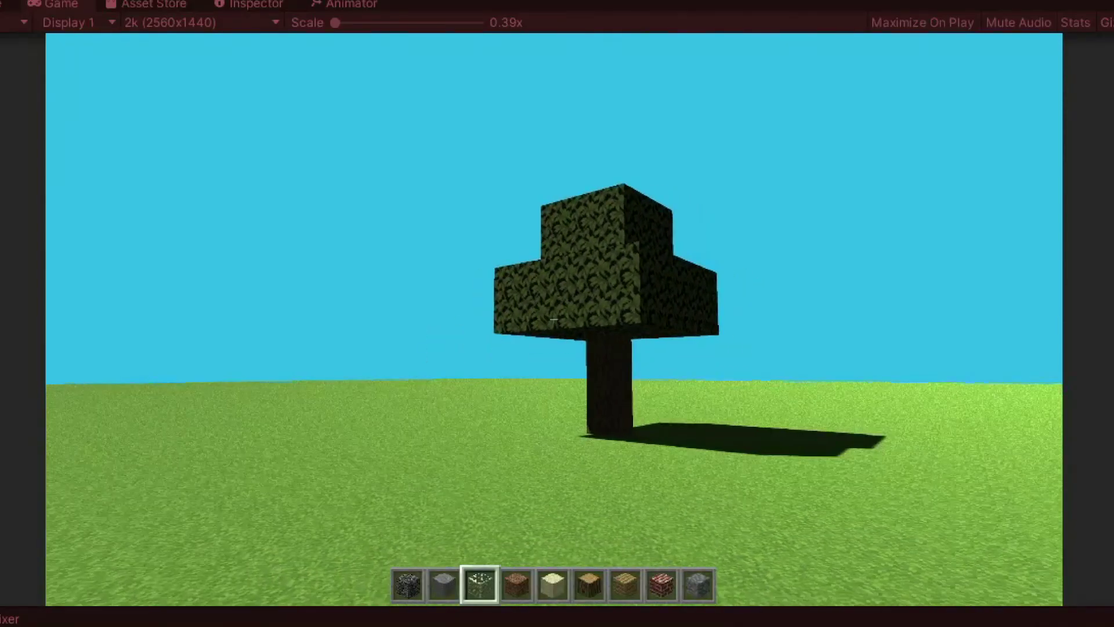
Step: Walk and fly the camera at ground level among the randomly scattered trees
{"action": "key", "text": "d"}
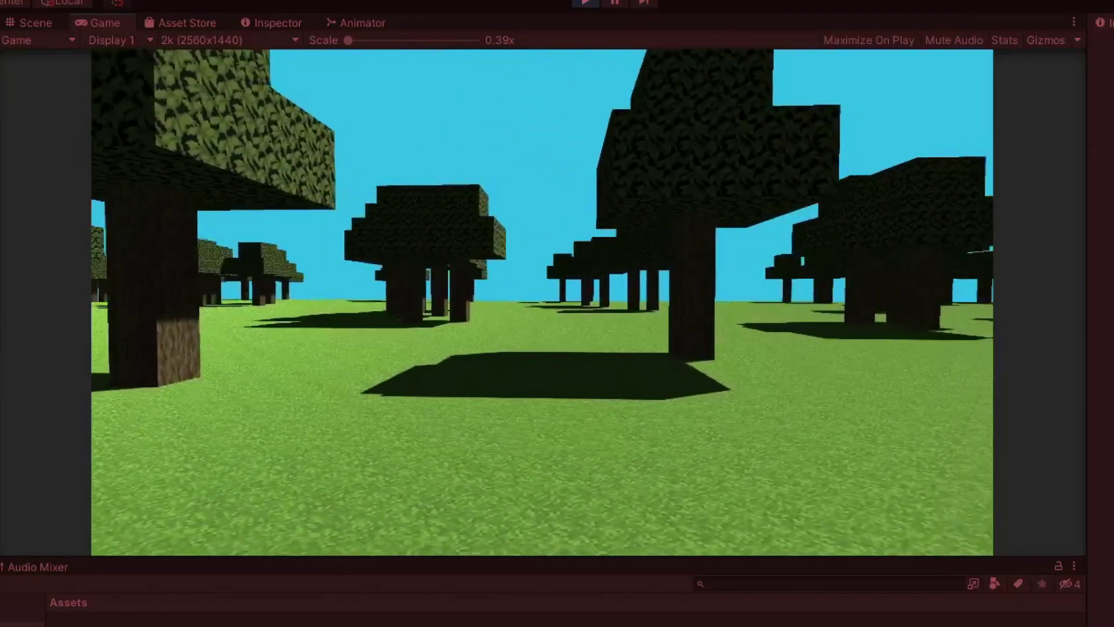
{"action": "key", "text": "ctrl+1"}
{"action": "scroll", "coordinate": [765, 380], "scroll_direction": "down", "scroll_amount": 3}
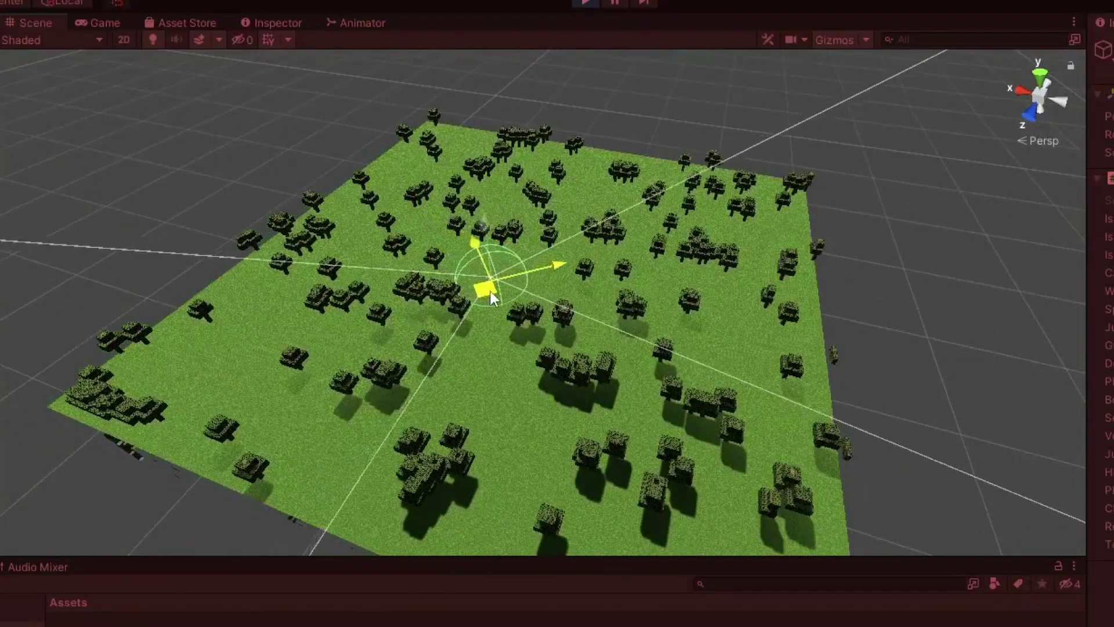
{"action": "right_click_drag", "start_coordinate": [634, 339], "coordinate": [481, 271]}
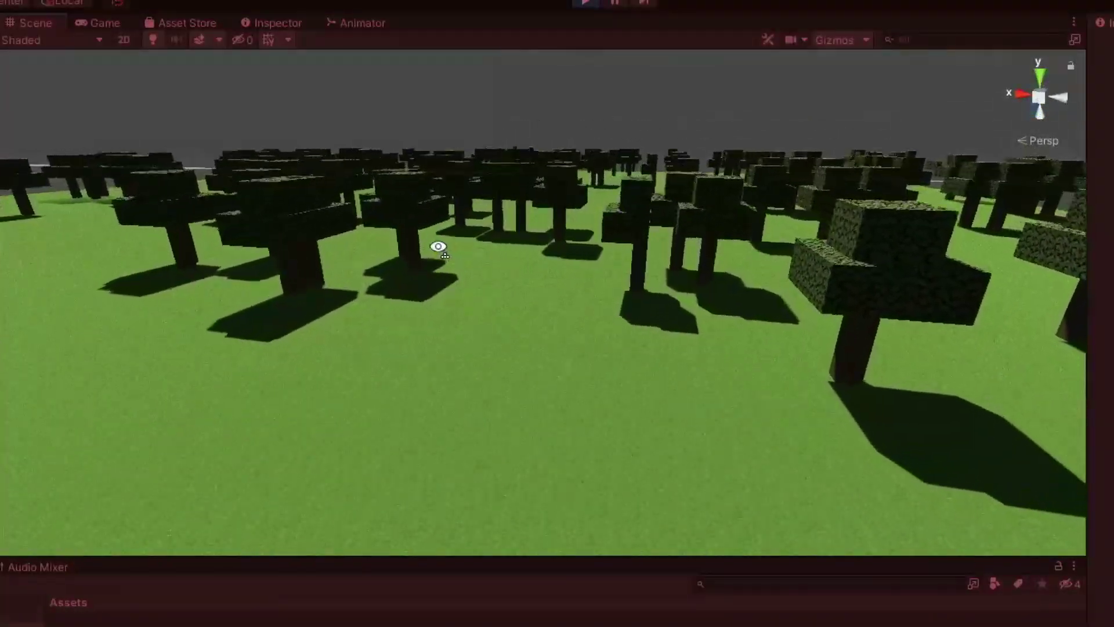
{"action": "mouse_move", "coordinate": [482, 271]}
{"action": "right_mouse_down"}
{"action": "mouse_move", "coordinate": [389, 236]}
{"action": "mouse_move", "coordinate": [327, 248]}
{"action": "right_mouse_up"}
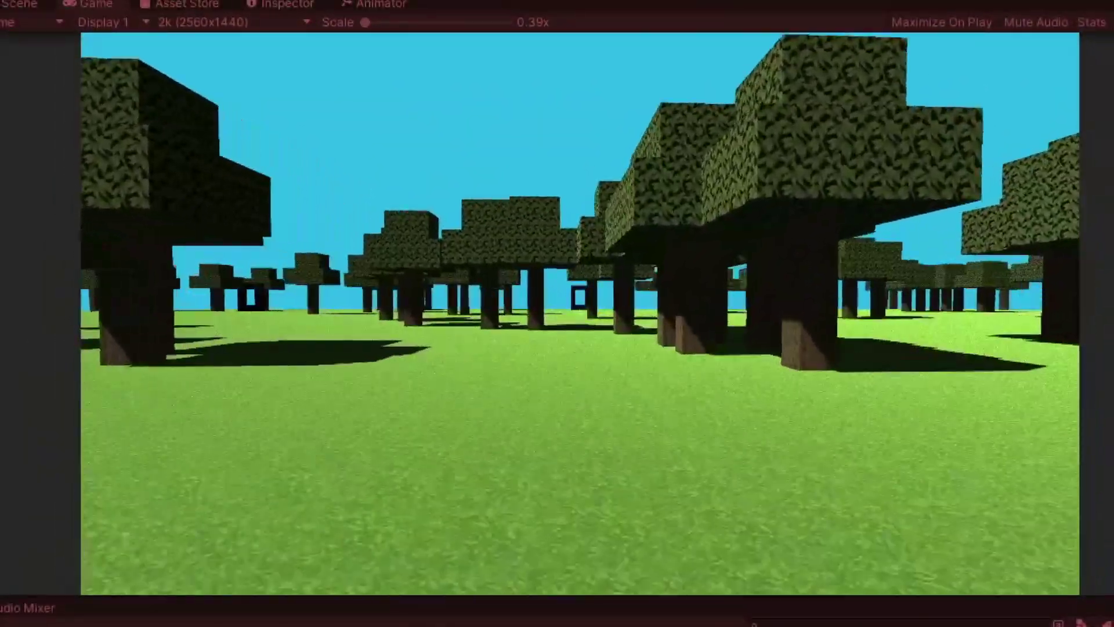
{"action": "key", "text": "w"}
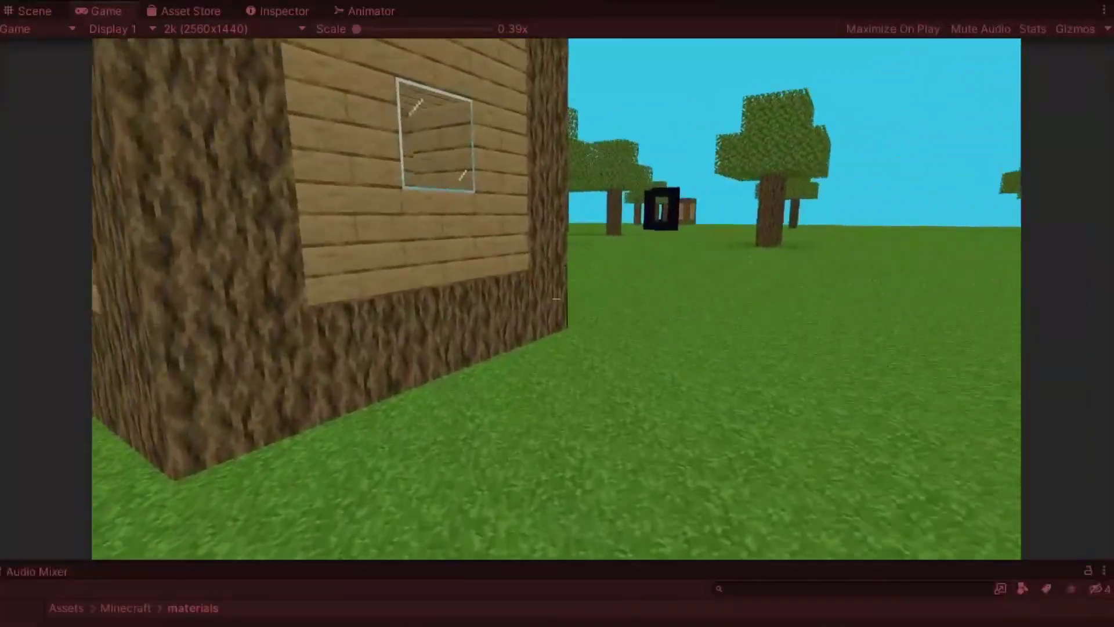
Step: Walk up to the wooden house, along its wall and through the doorway inside
{"action": "key", "text": "w"}
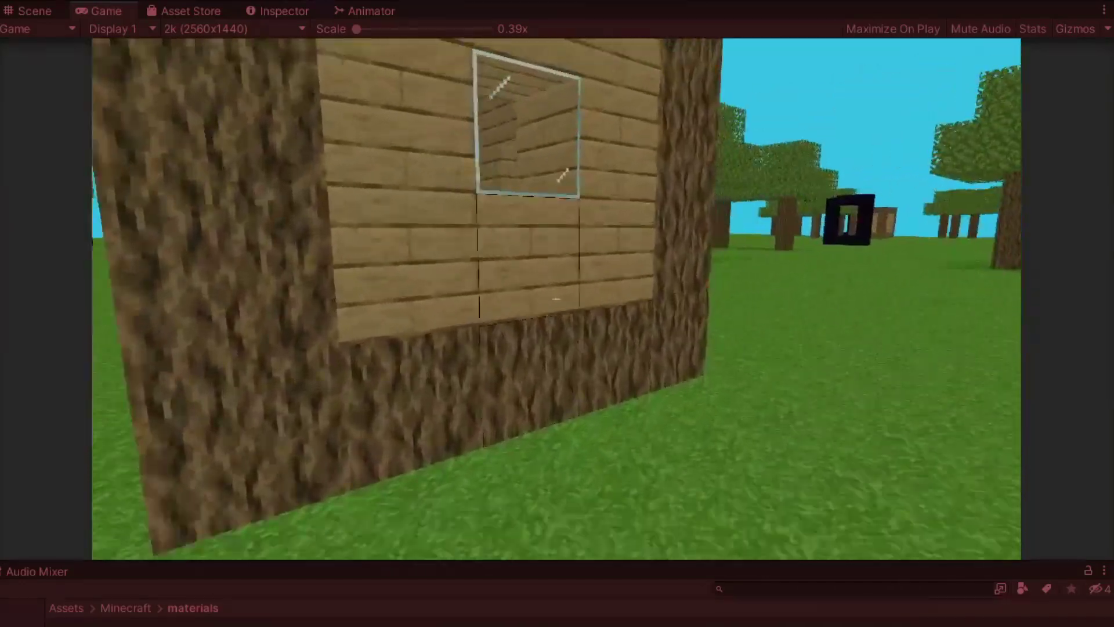
{"action": "key", "text": "w"}
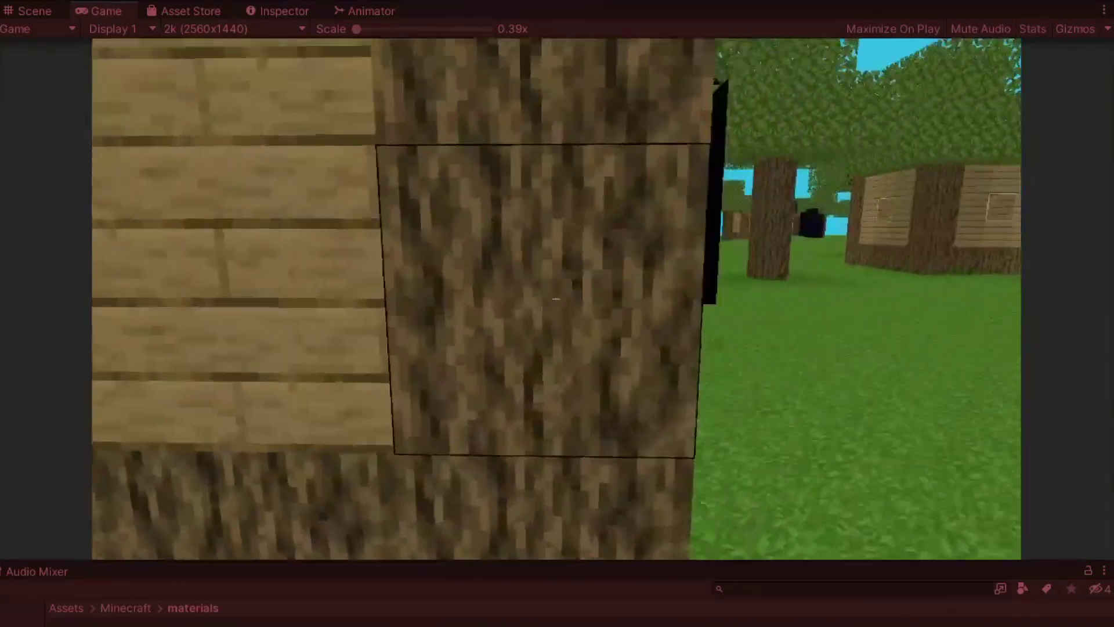
{"action": "key", "text": "w"}
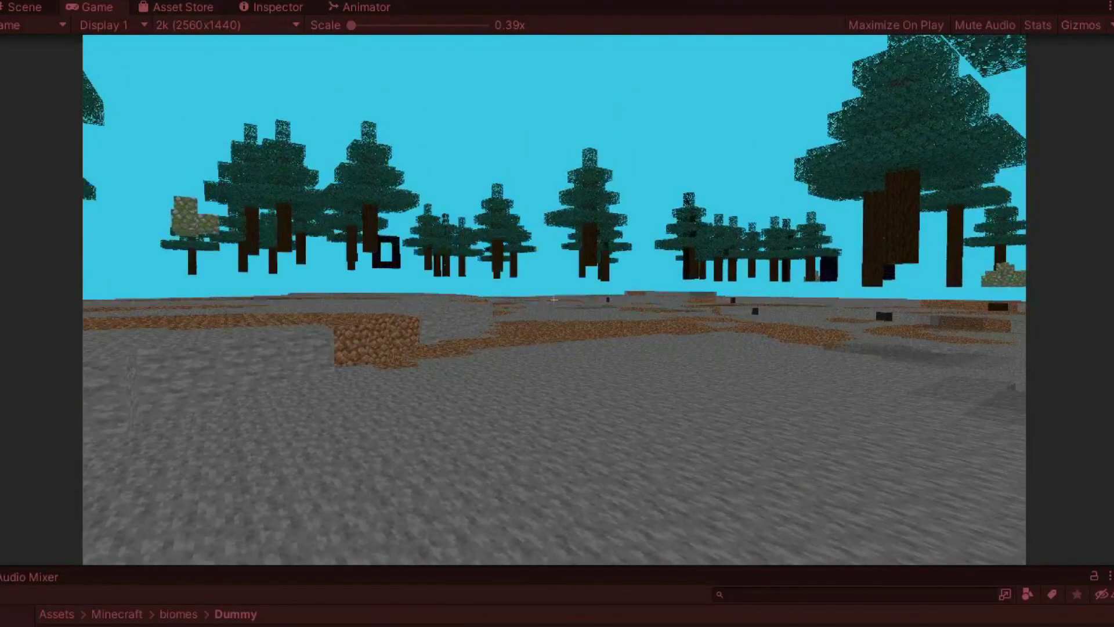
Step: Walk through the stone biome's spruce forest toward the dirt path
{"action": "key", "text": "w"}
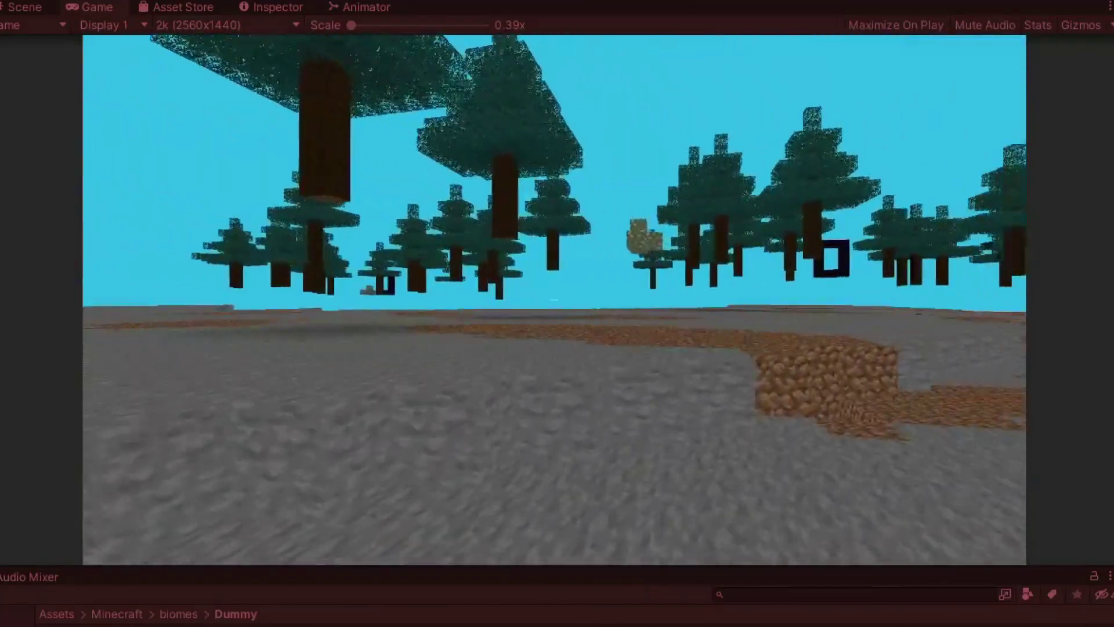
{"action": "key", "text": "w"}
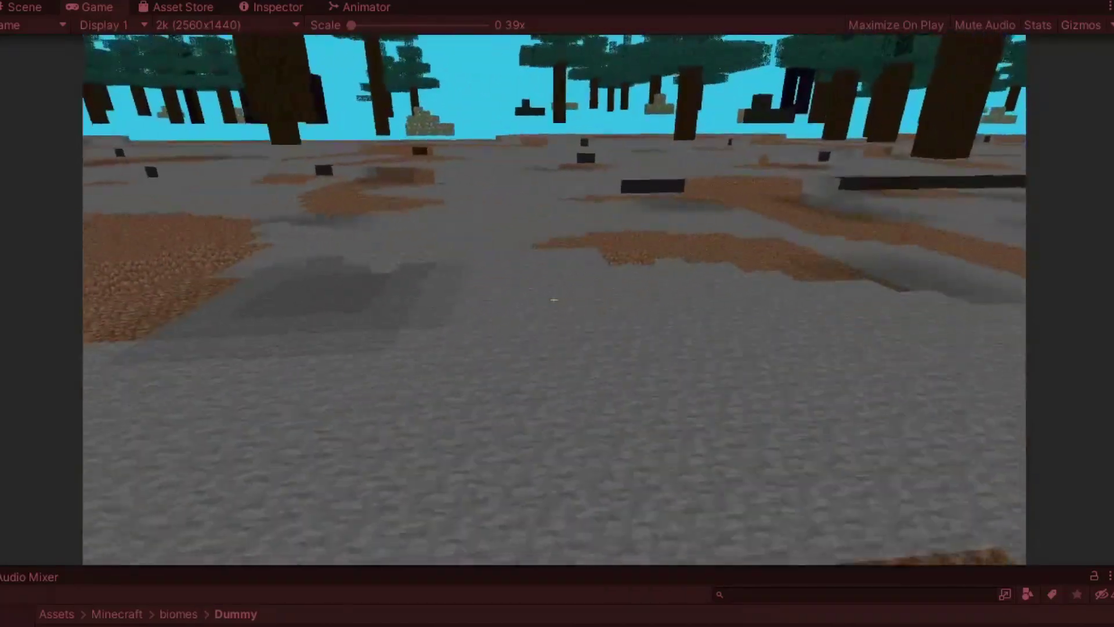
{"action": "key", "text": "w"}
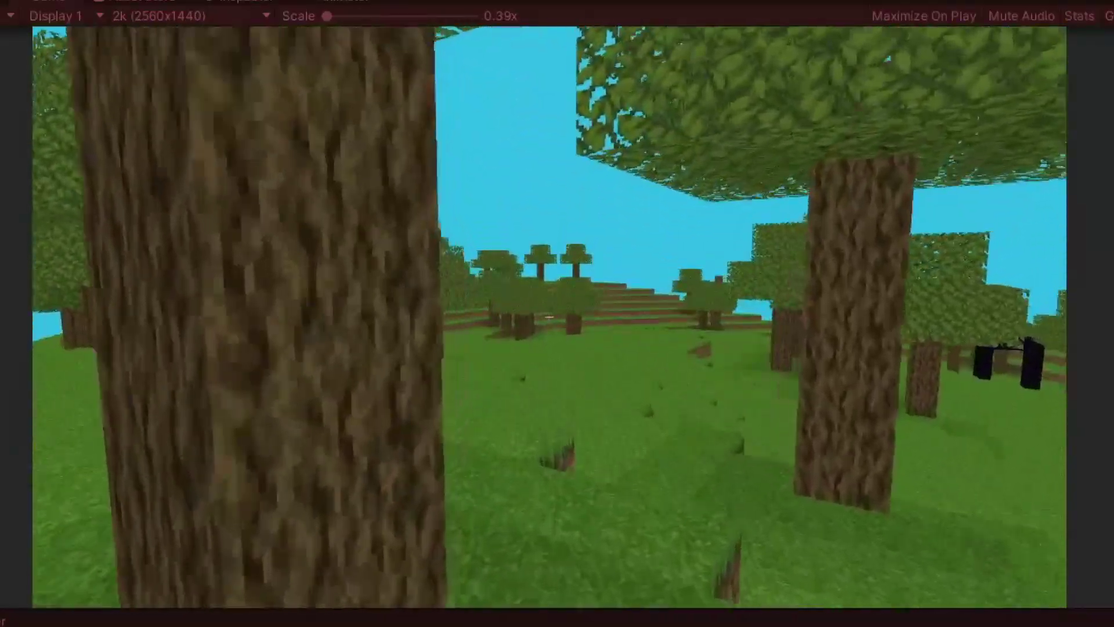
Step: Jump out of the dug pit and walk across the grass past trees toward the terraced hills
{"action": "key", "text": "w"}
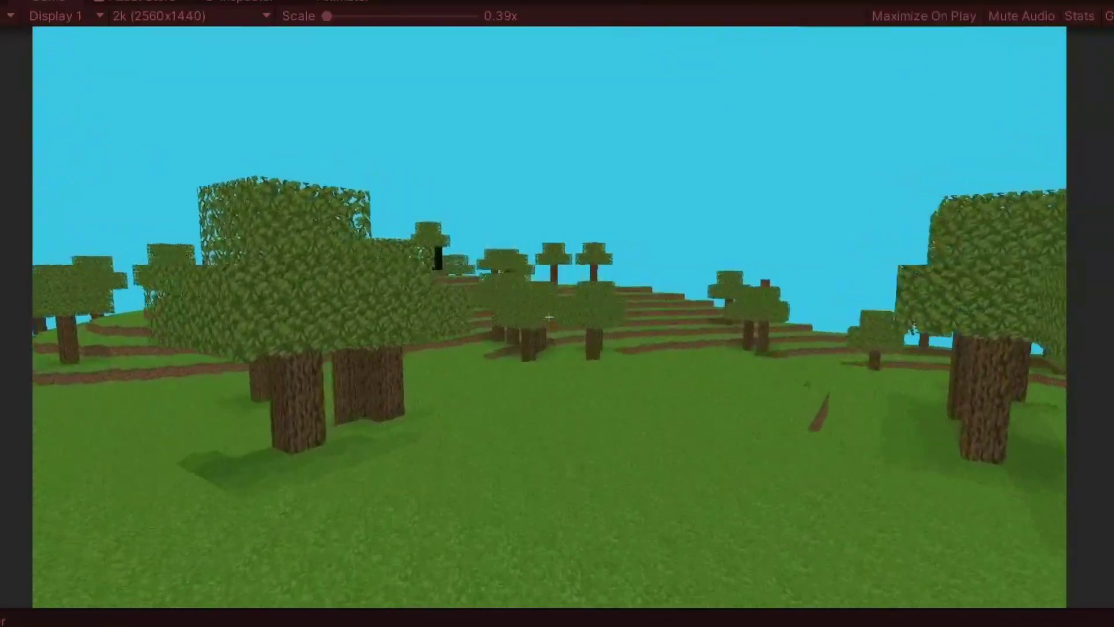
{"action": "key", "text": "w"}
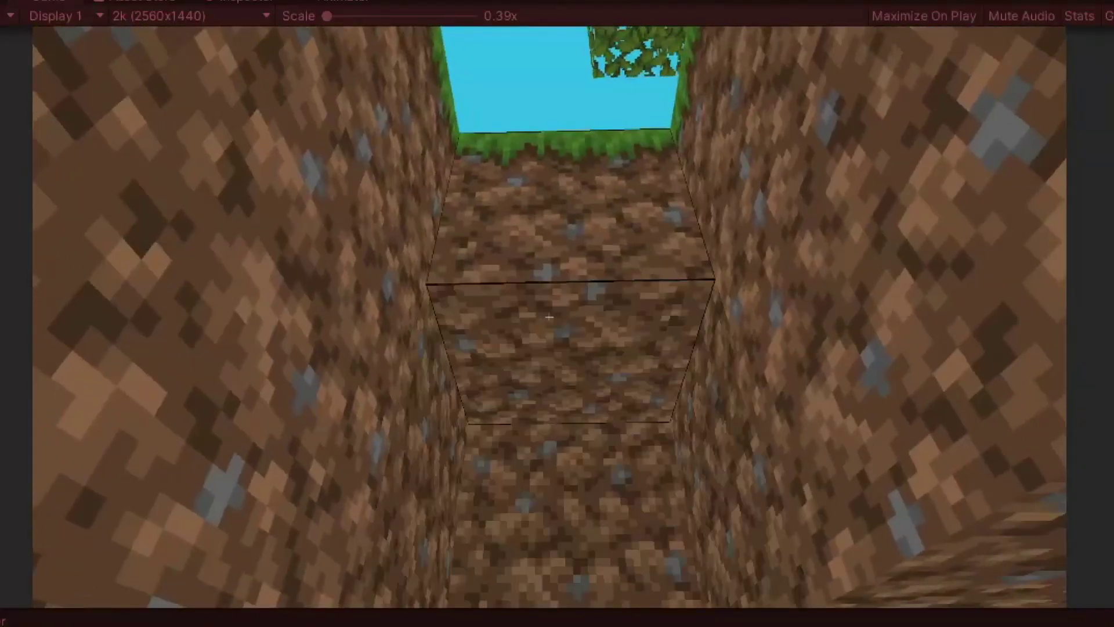
{"action": "key", "text": "w"}
{"action": "key", "text": "space"}
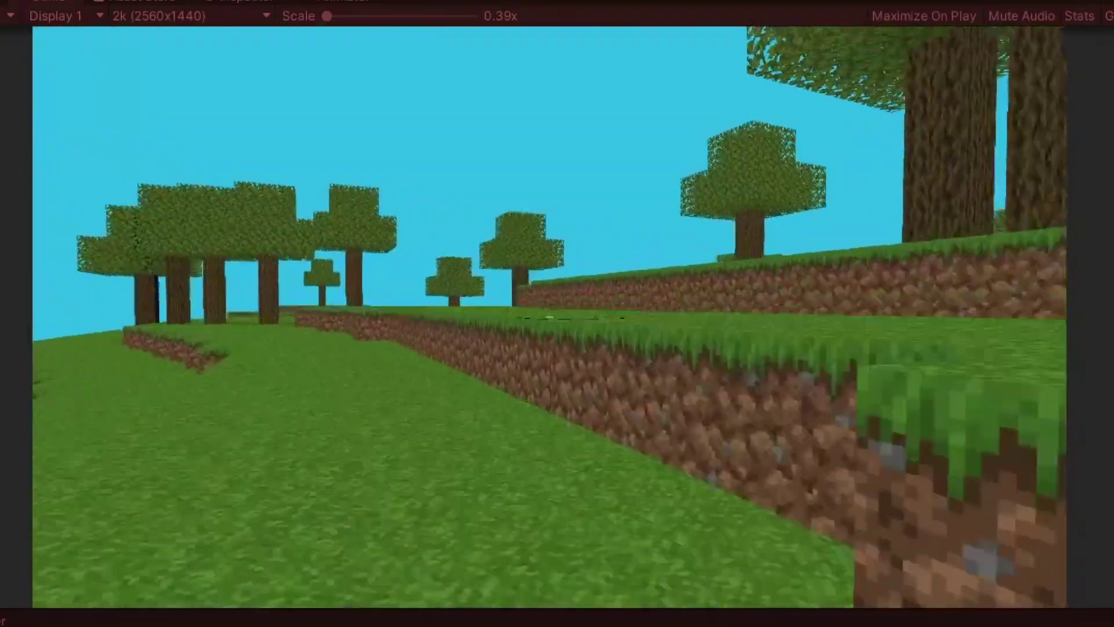
{"action": "key", "text": "w"}
{"action": "key", "text": "space"}
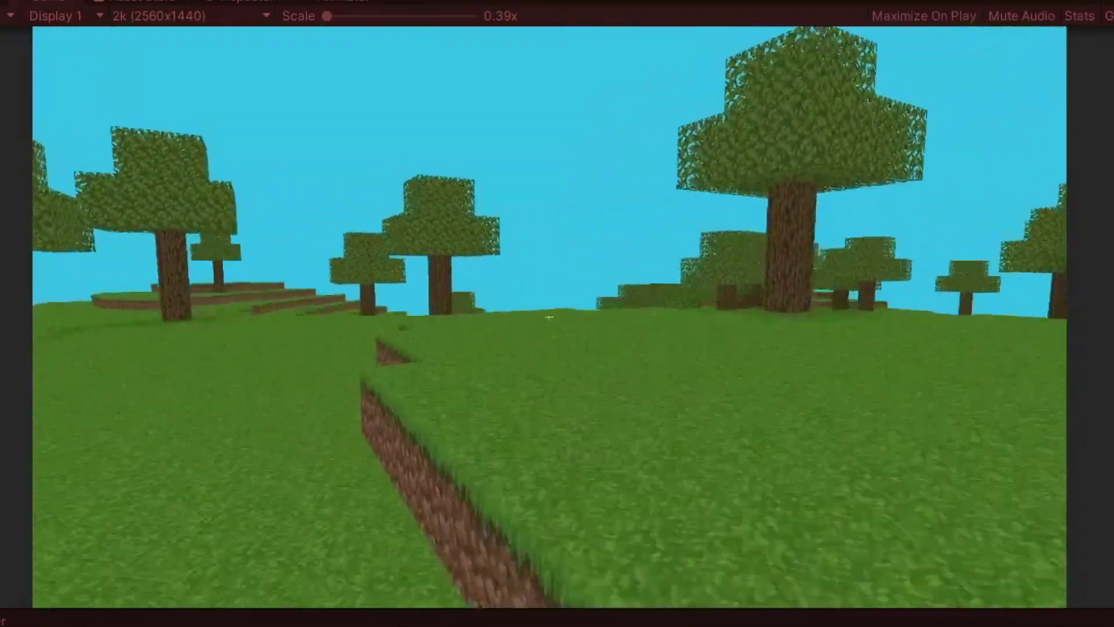
{"action": "key", "text": "w"}
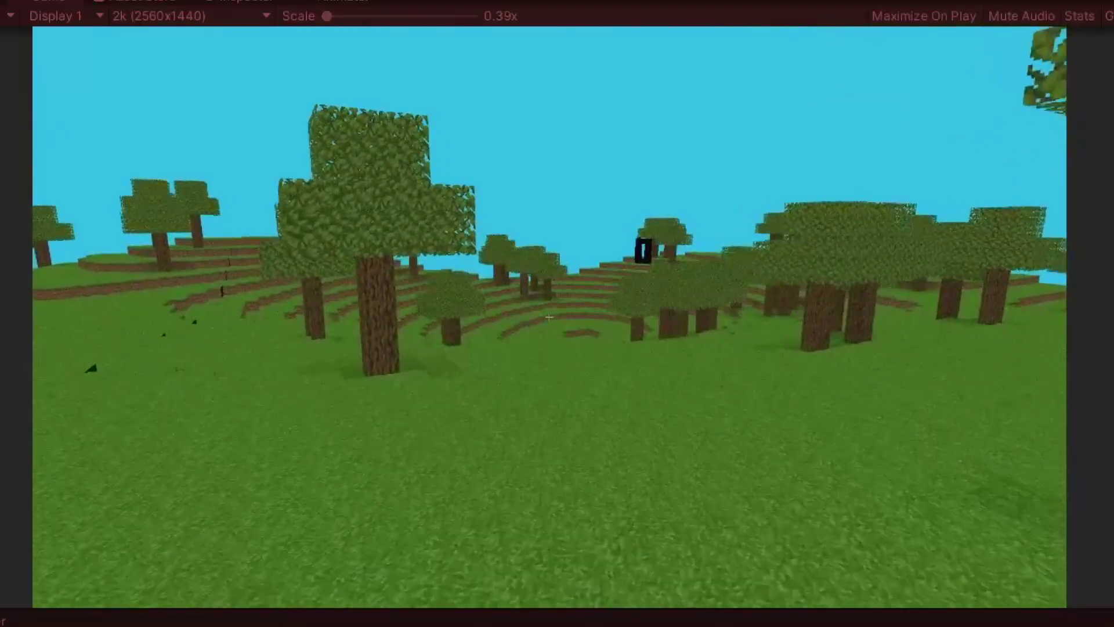
{"action": "key", "text": "w"}
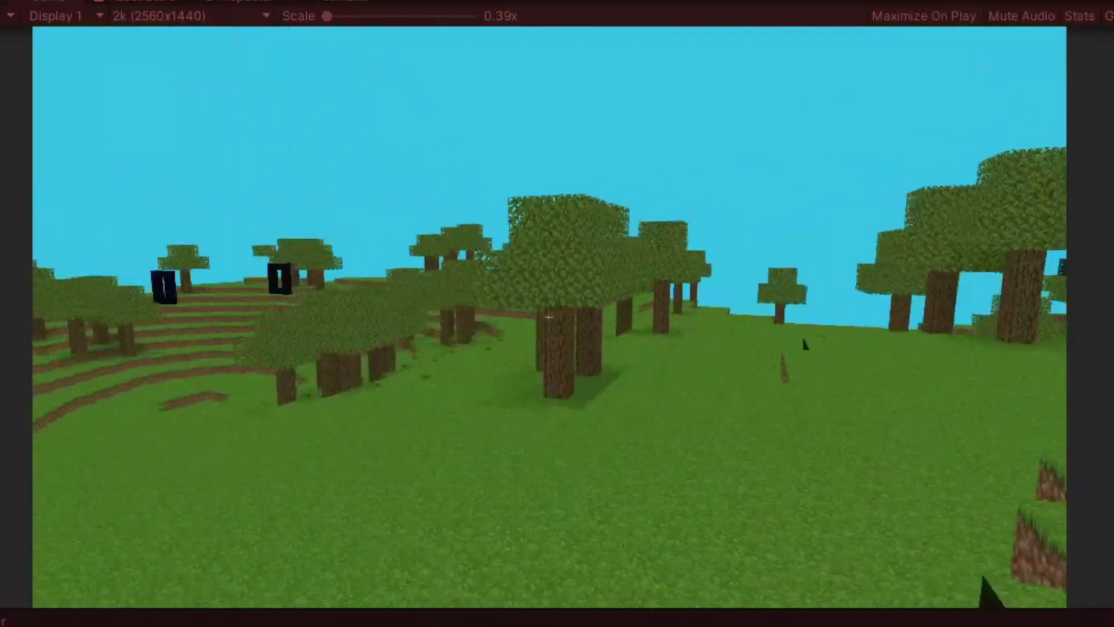
{"action": "key", "text": "w"}
{"action": "key", "text": "w"}
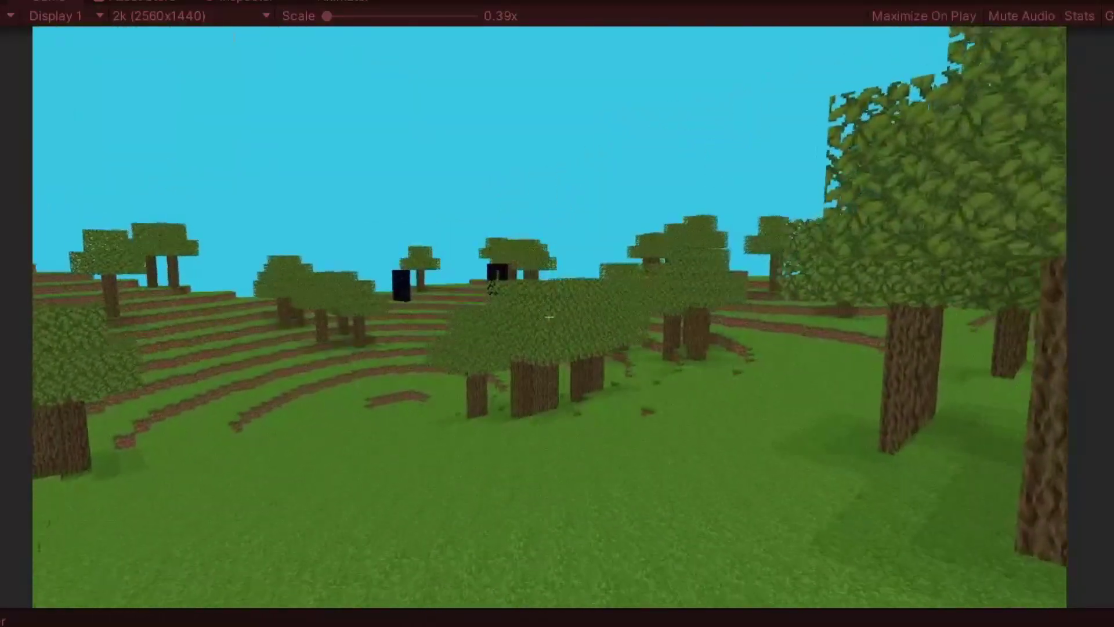